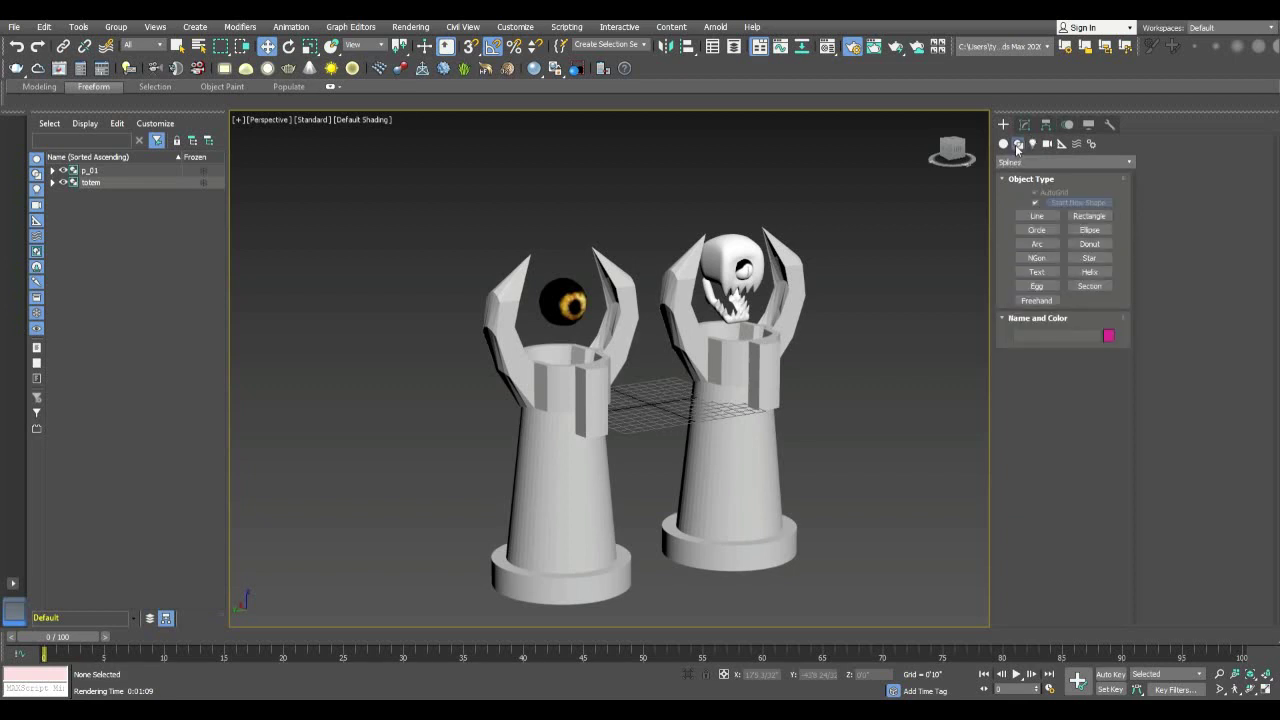
pyautogui.click(1003, 143)
pyautogui.click(1031, 204)
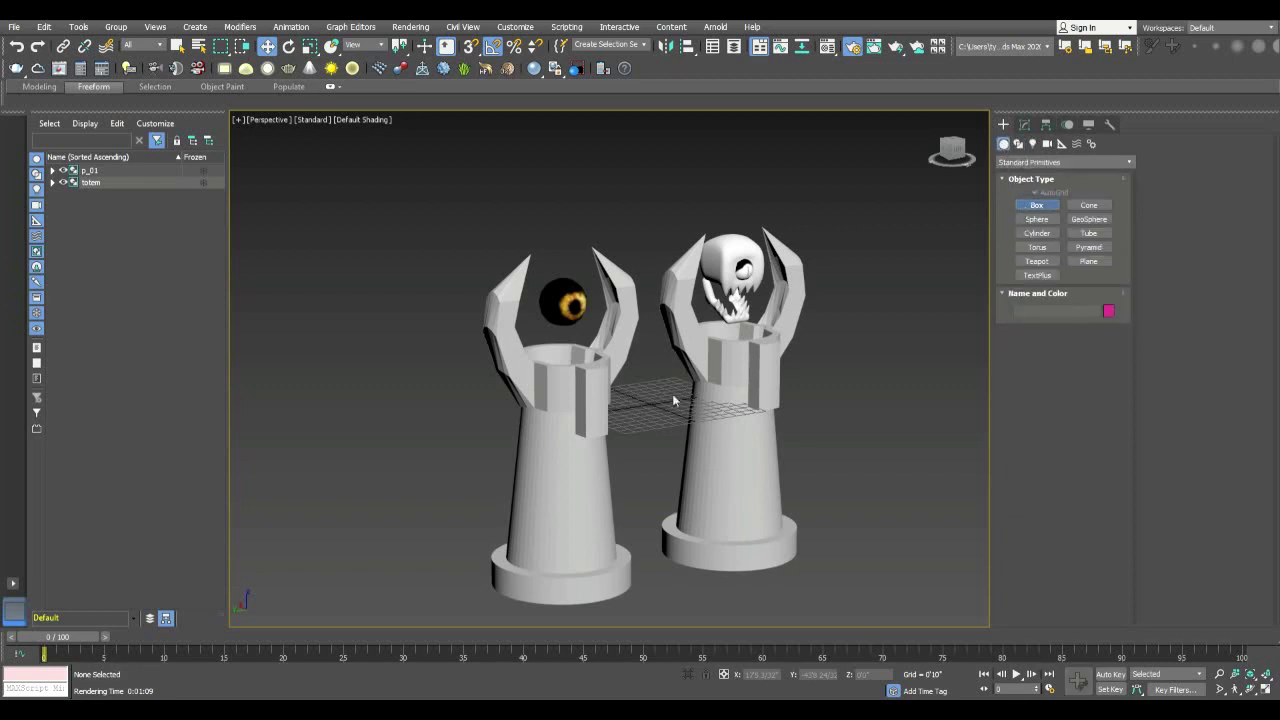
pyautogui.moveTo(646, 428); pyautogui.dragTo(654, 428)
pyautogui.click(657, 424)
pyautogui.press('w')
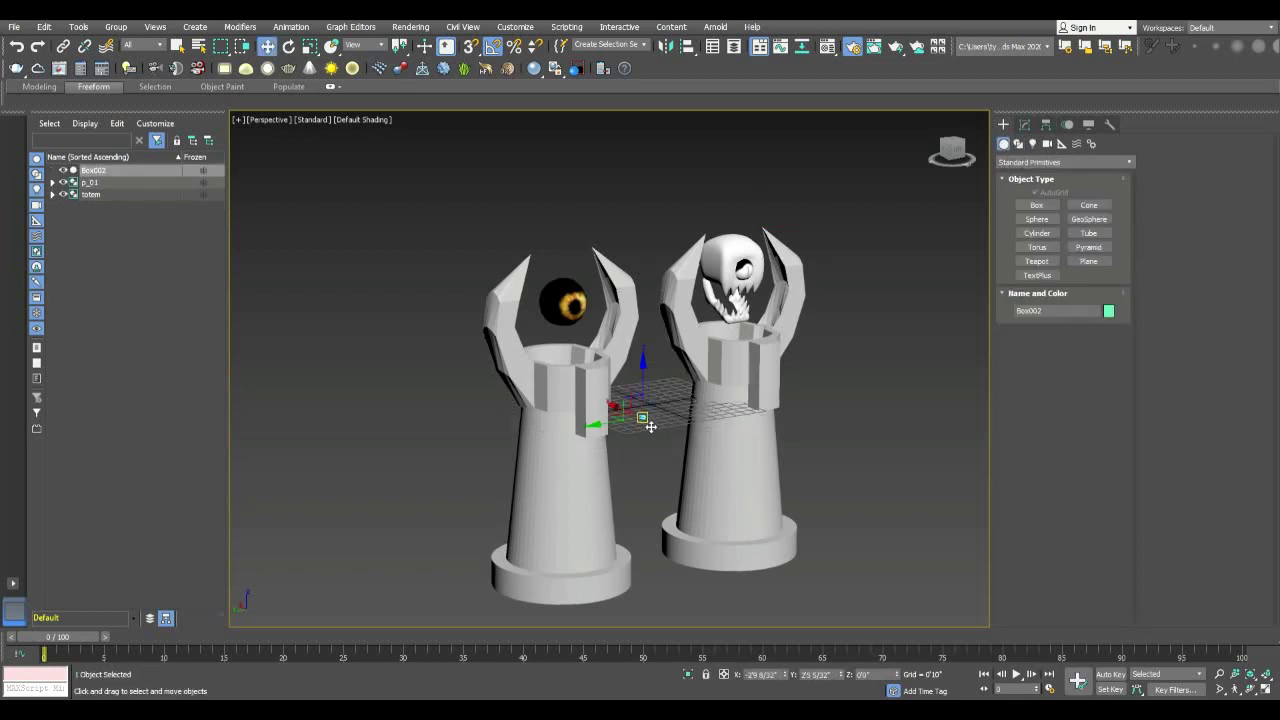
pyautogui.keyDown('alt'); pyautogui.moveTo(607, 468); pyautogui.dragTo(148, 466, button='middle'); pyautogui.keyUp('alt')
pyautogui.moveTo(601, 446)
pyautogui.keyDown('alt'); pyautogui.mouseDown(button='middle')
pyautogui.moveTo(590, 432)
pyautogui.moveTo(589, 448)
pyautogui.moveTo(607, 434)
pyautogui.mouseUp(button='middle'); pyautogui.keyUp('alt')
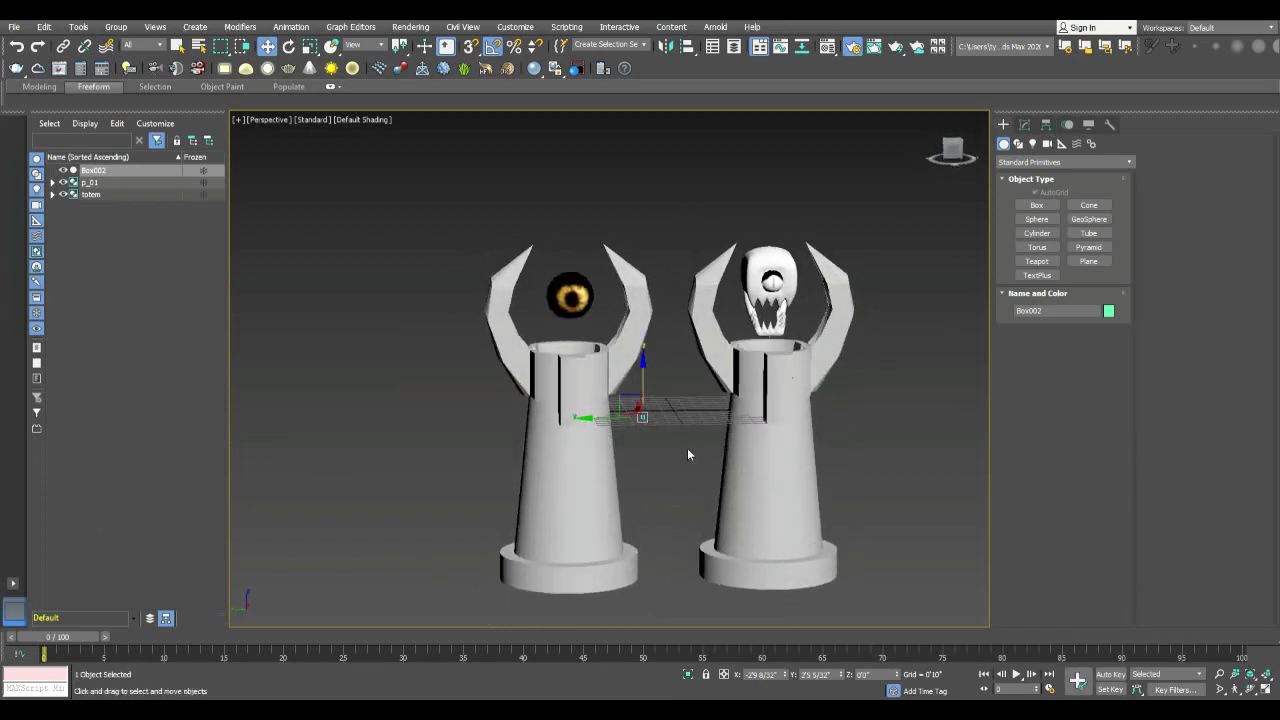
pyautogui.moveTo(642, 412); pyautogui.dragTo(638, 403)
pyautogui.press('Delete')
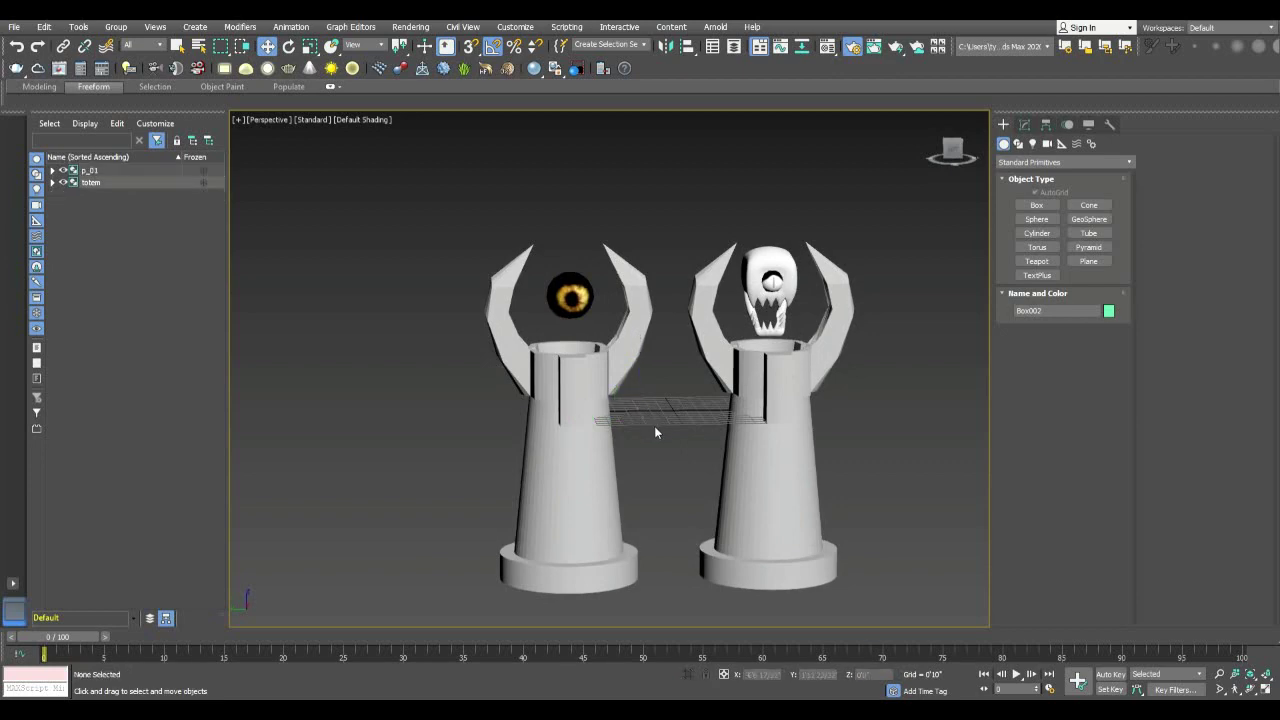
# Inspect the two claw totems holding the eye and the skull from several angles, and save the scene
pyautogui.scroll(2, 670, 436)
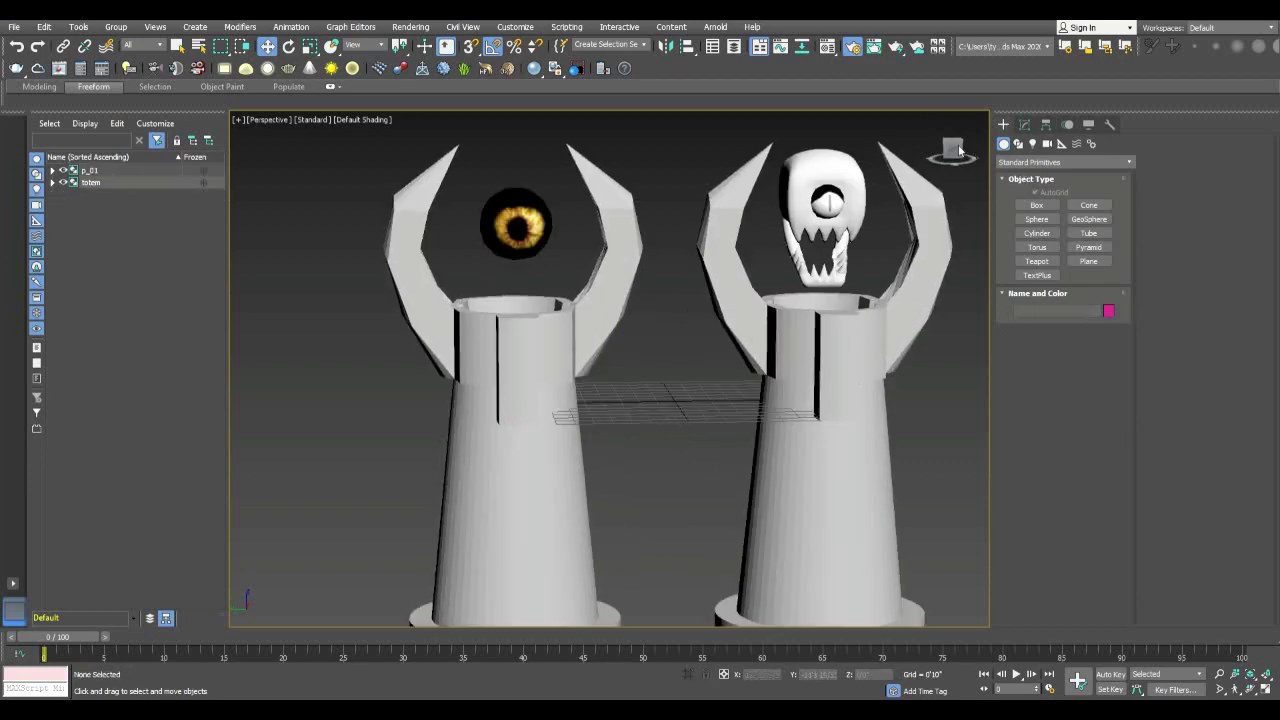
pyautogui.moveTo(959, 150); pyautogui.dragTo(928, 159)
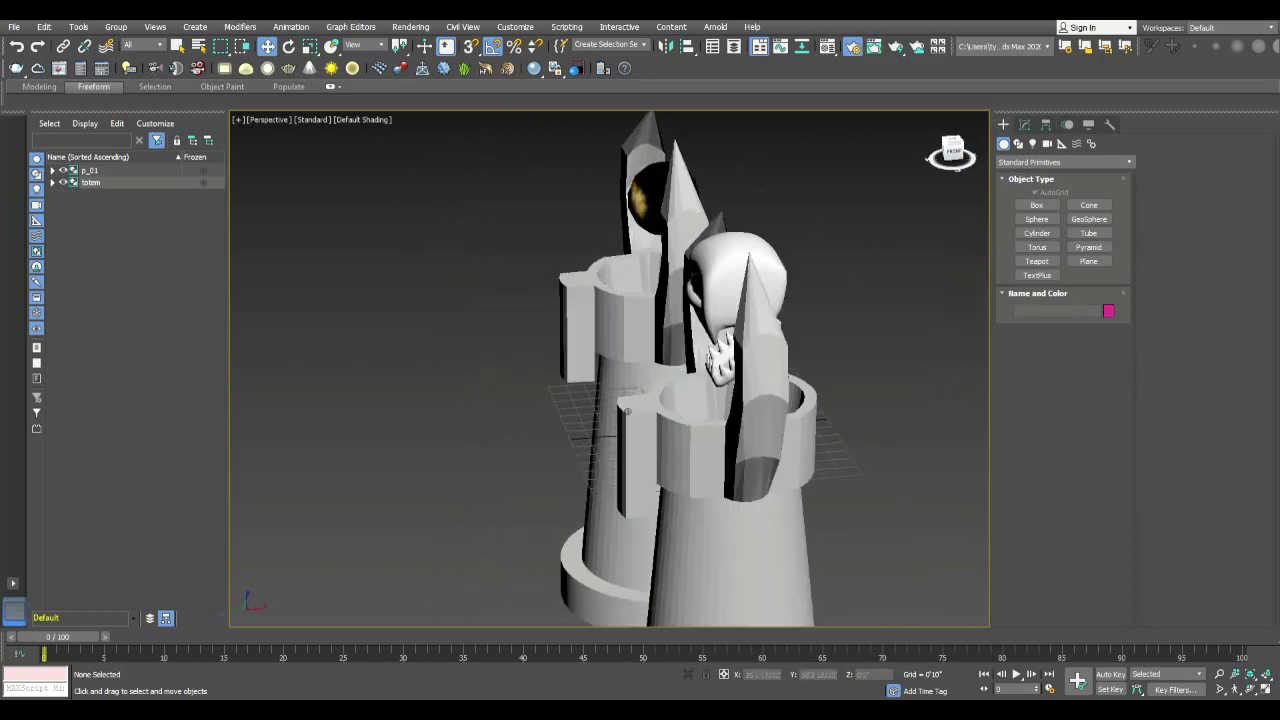
pyautogui.keyDown('alt'); pyautogui.moveTo(628, 411); pyautogui.dragTo(290, 334, button='middle'); pyautogui.keyUp('alt')
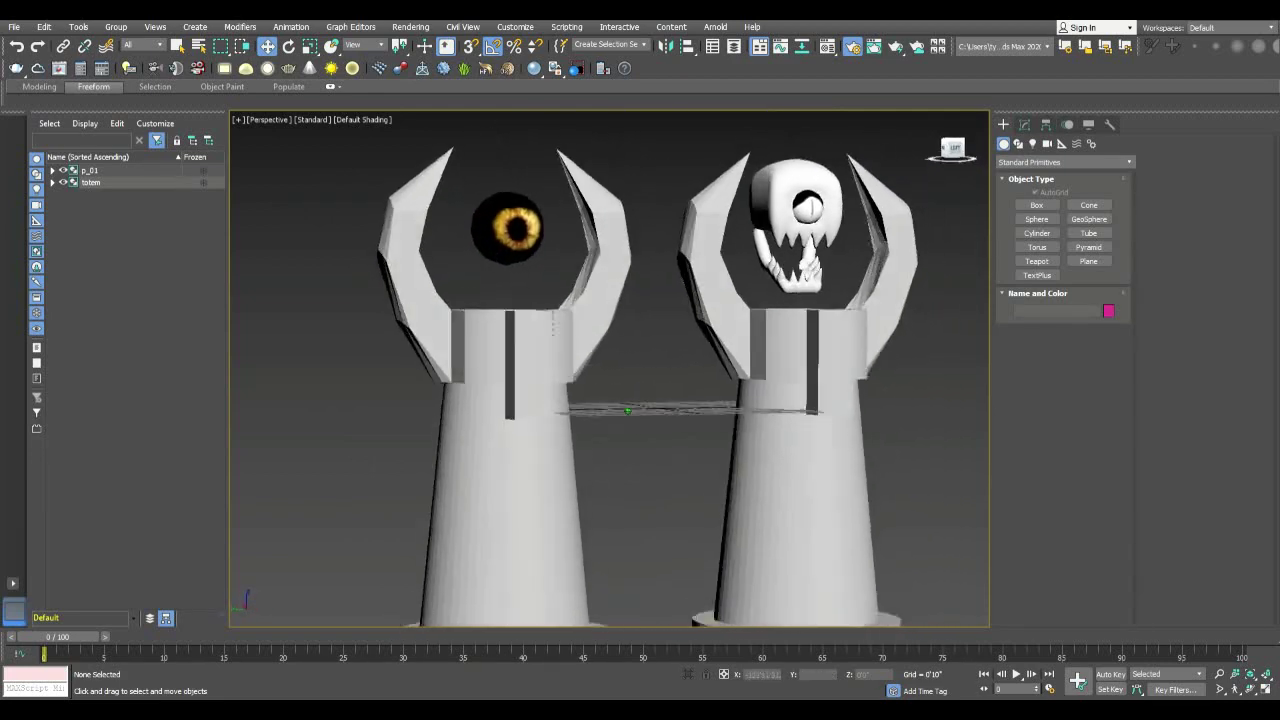
pyautogui.keyDown('alt'); pyautogui.moveTo(922, 178); pyautogui.dragTo(934, 209, button='middle'); pyautogui.keyUp('alt')
pyautogui.hotkey('ctrl', 's')
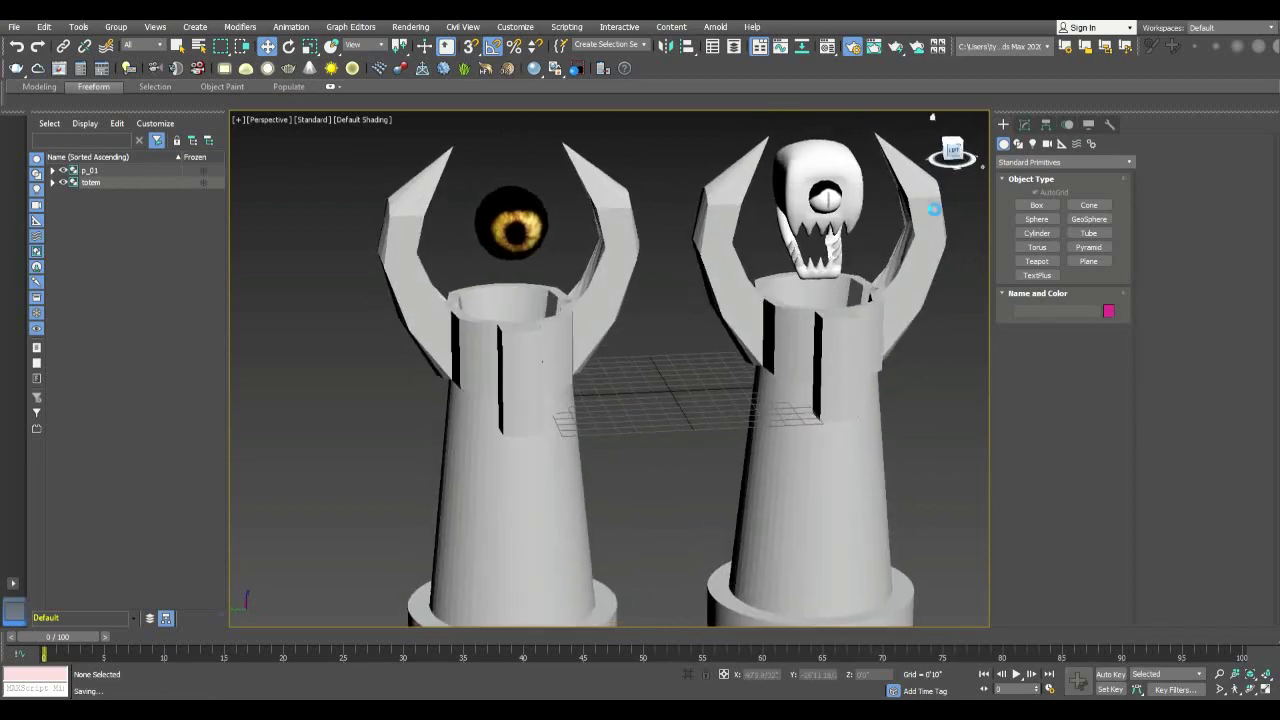
# Open the rigged knight scene and inspect the character's helmet, torso and arms up close
pyautogui.click(534, 240)
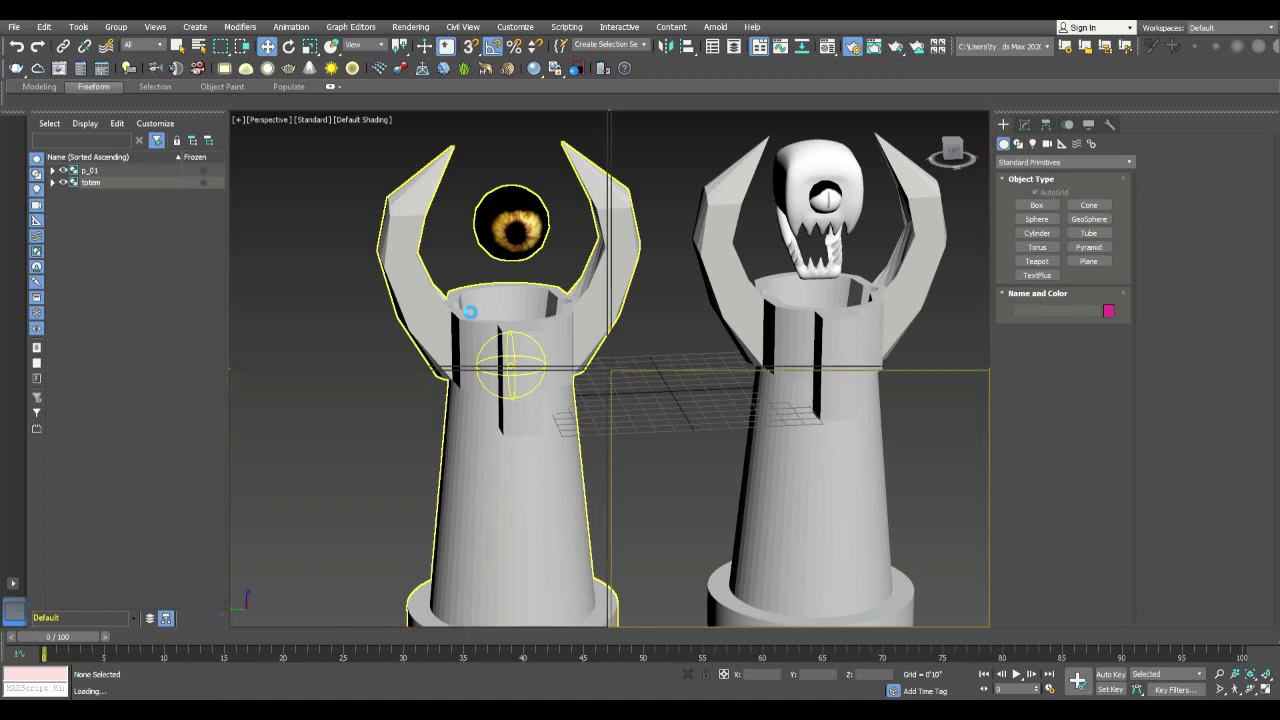
pyautogui.press('q')
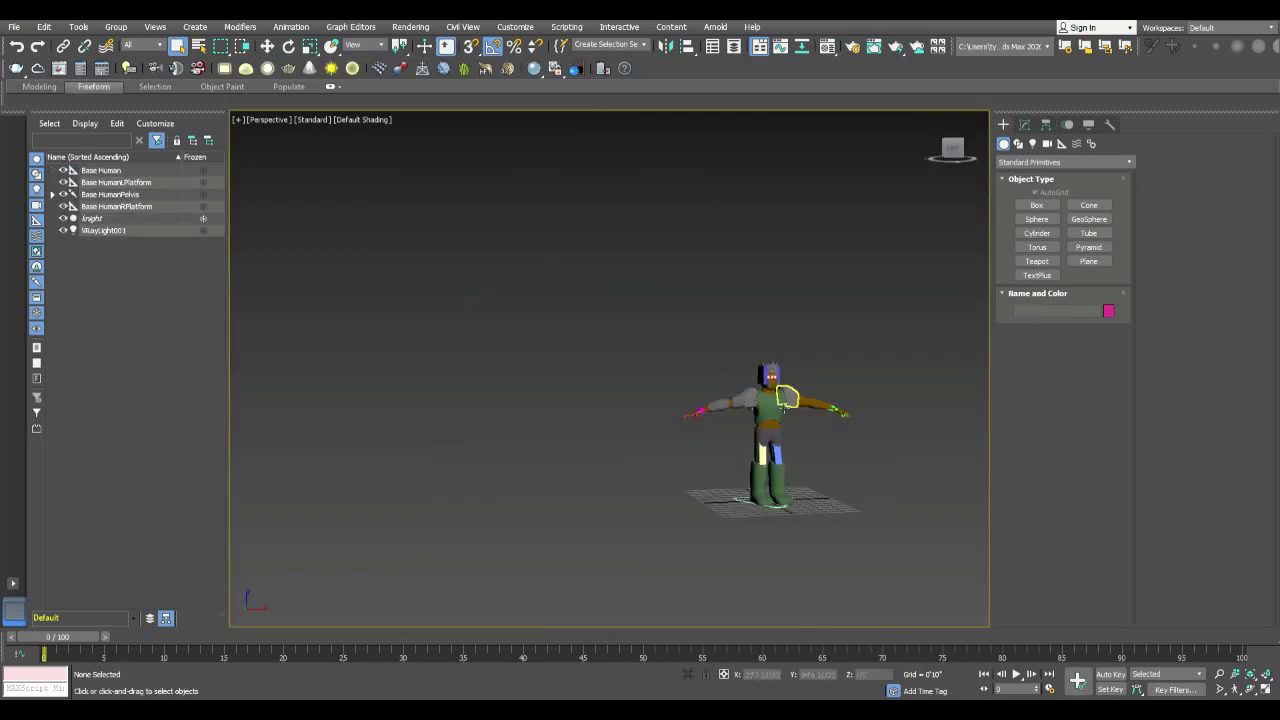
pyautogui.scroll(5, 785, 410)
pyautogui.click(760, 400)
pyautogui.keyDown('alt'); pyautogui.moveTo(760, 400); pyautogui.dragTo(749, 331, button='middle'); pyautogui.keyUp('alt')
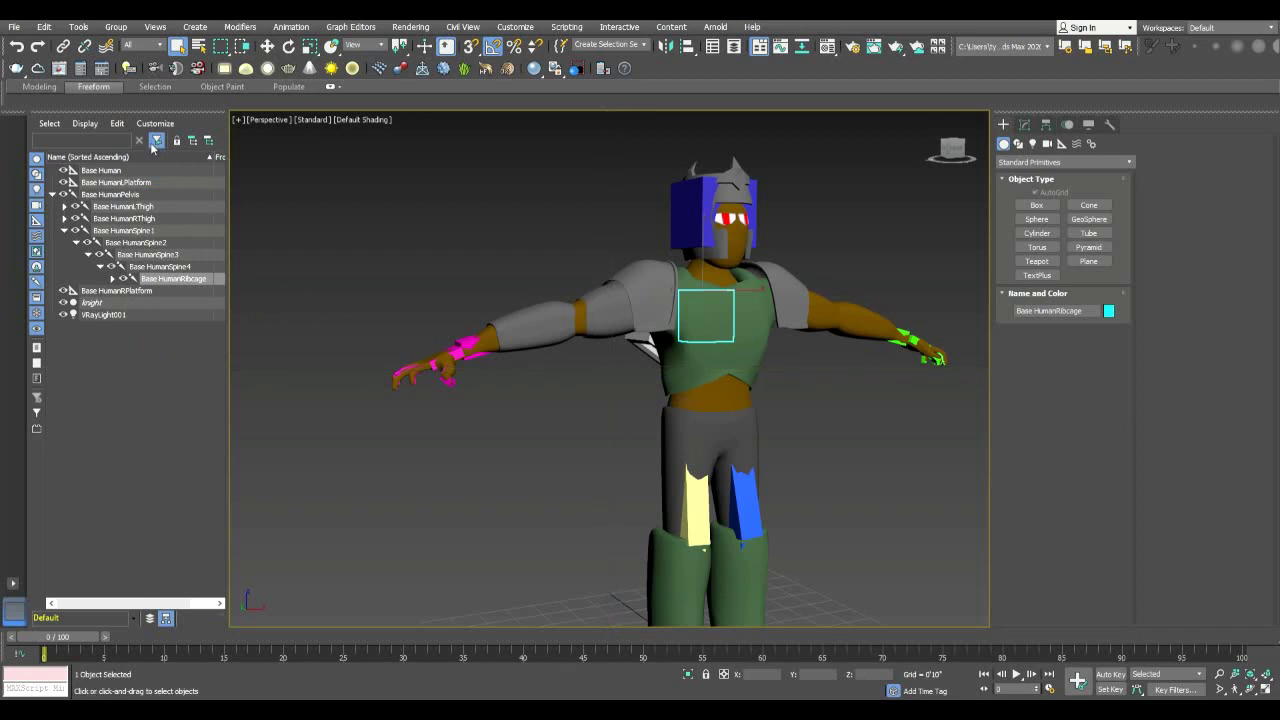
pyautogui.click(154, 143)
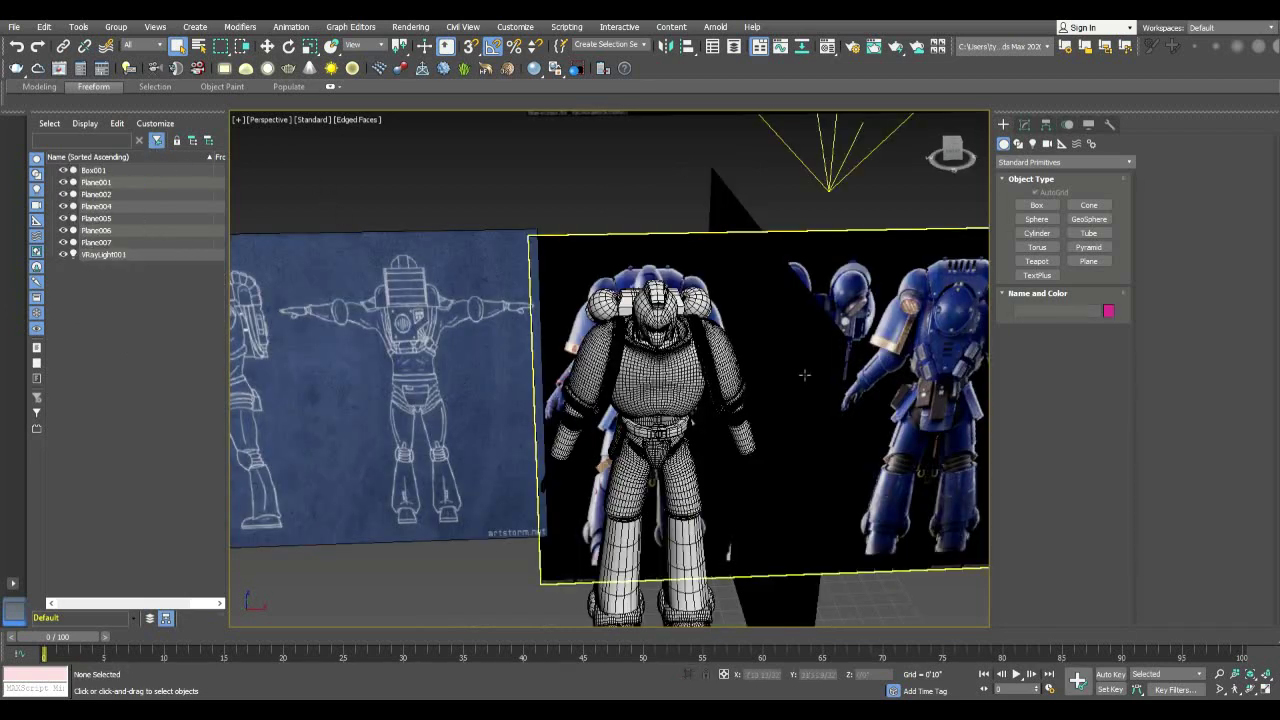
# Hide the three reference image planes around the armoured character
pyautogui.click(771, 298)
pyautogui.keyDown('ctrl'); pyautogui.click(705, 267); pyautogui.keyUp('ctrl')
pyautogui.keyDown('ctrl'); pyautogui.click(447, 270); pyautogui.keyUp('ctrl')
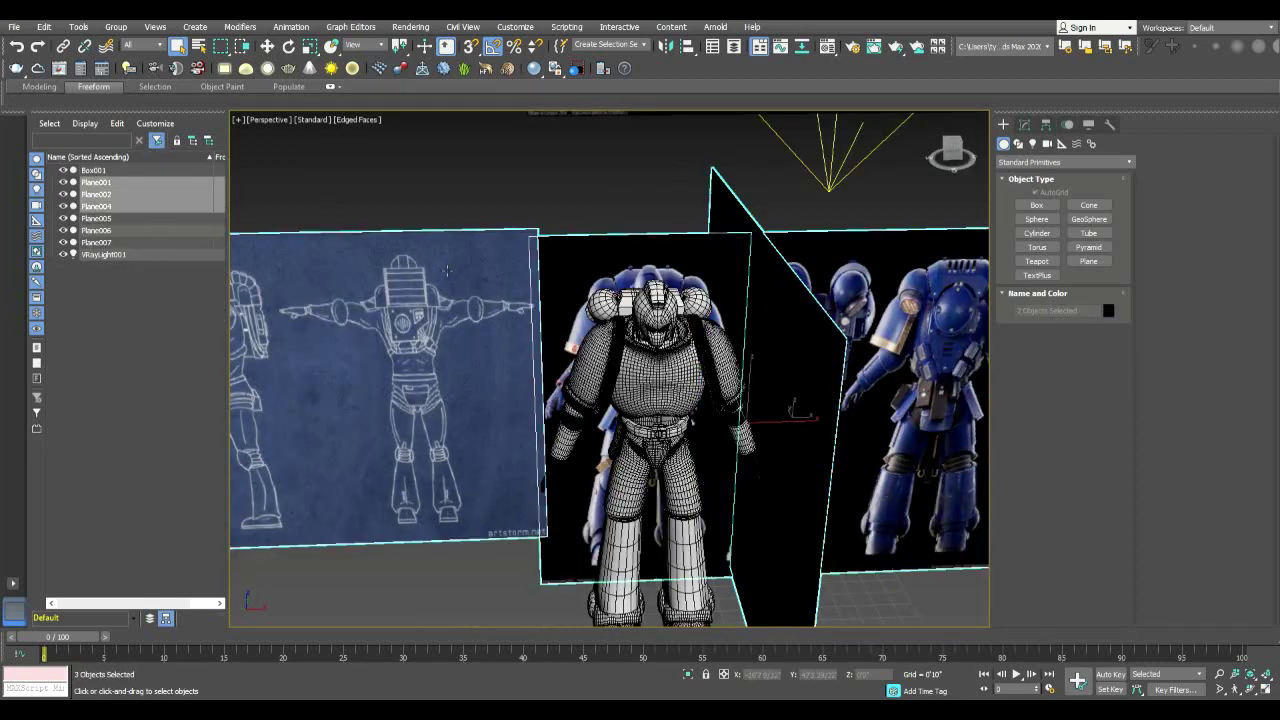
pyautogui.hotkey('alt', 'h')
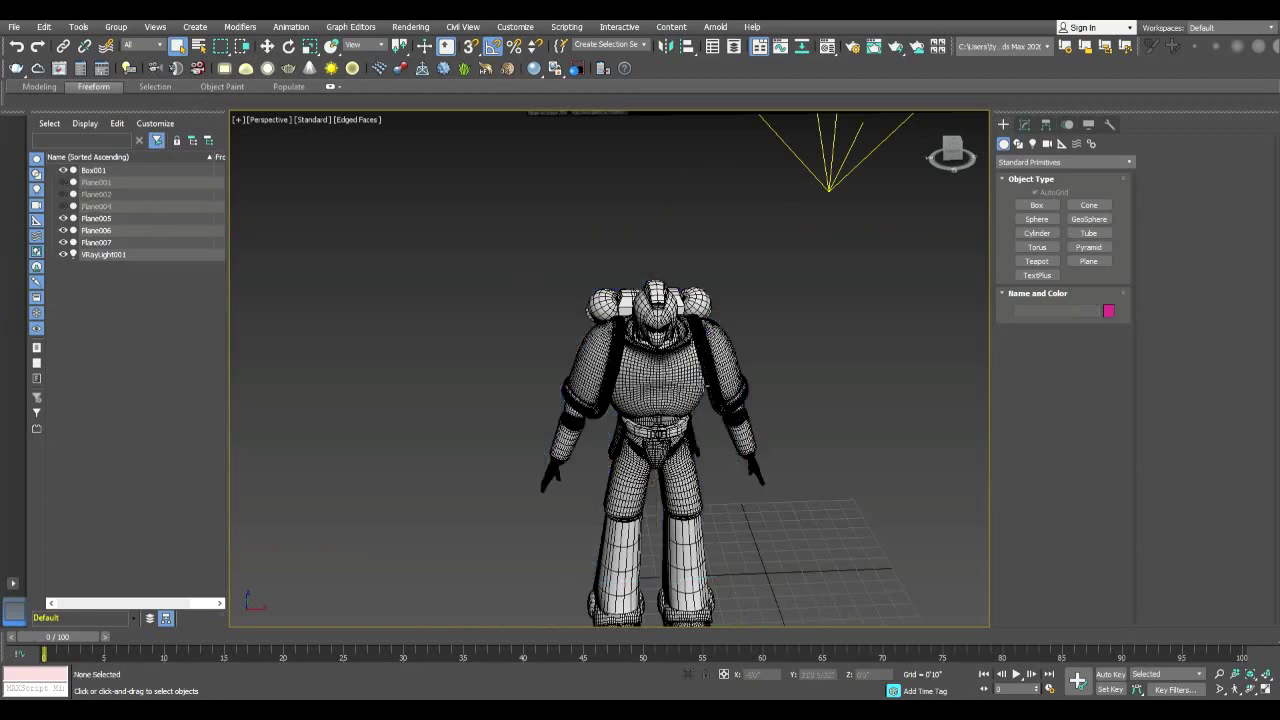
# Display the armoured character shaded without edged faces and examine its full body, helmet and chest armour
pyautogui.scroll(5, 640, 380)
pyautogui.click(612, 362)
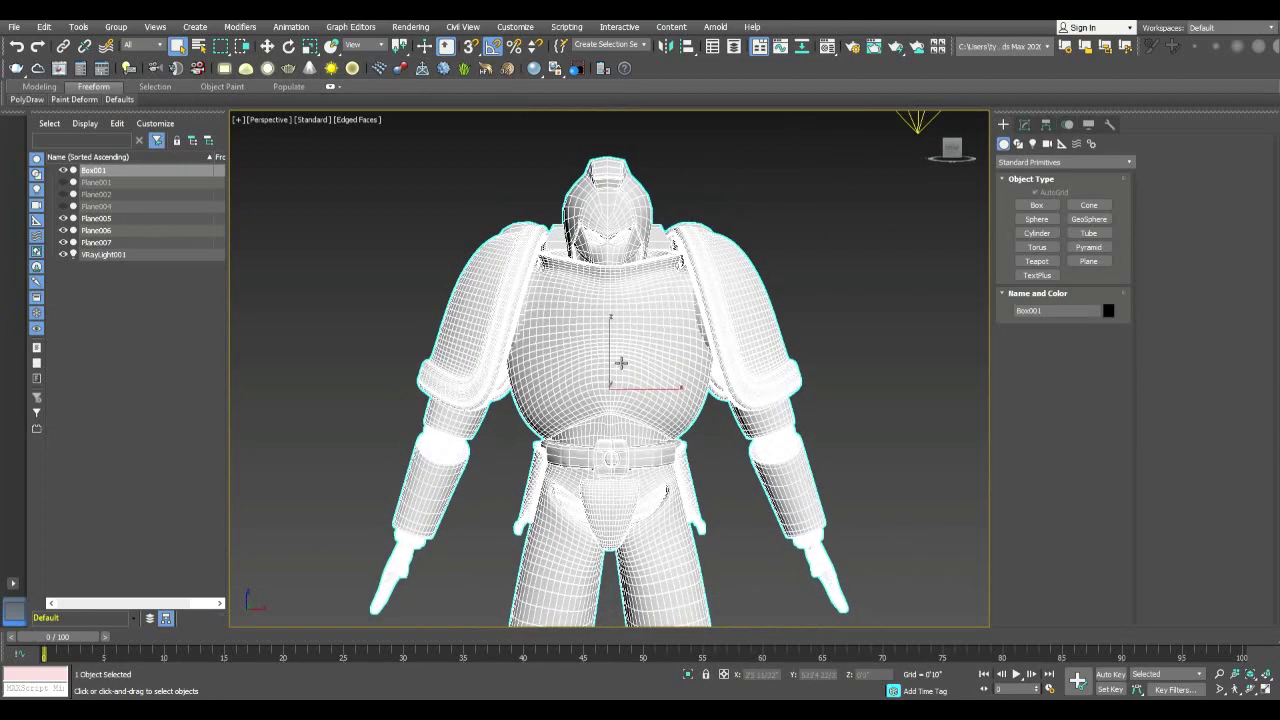
pyautogui.press('F4')
pyautogui.moveTo(608, 375)
pyautogui.keyDown('alt'); pyautogui.mouseDown(button='middle')
pyautogui.moveTo(525, 385)
pyautogui.moveTo(594, 396)
pyautogui.mouseUp(button='middle'); pyautogui.keyUp('alt')
pyautogui.scroll(-5, 594, 396)
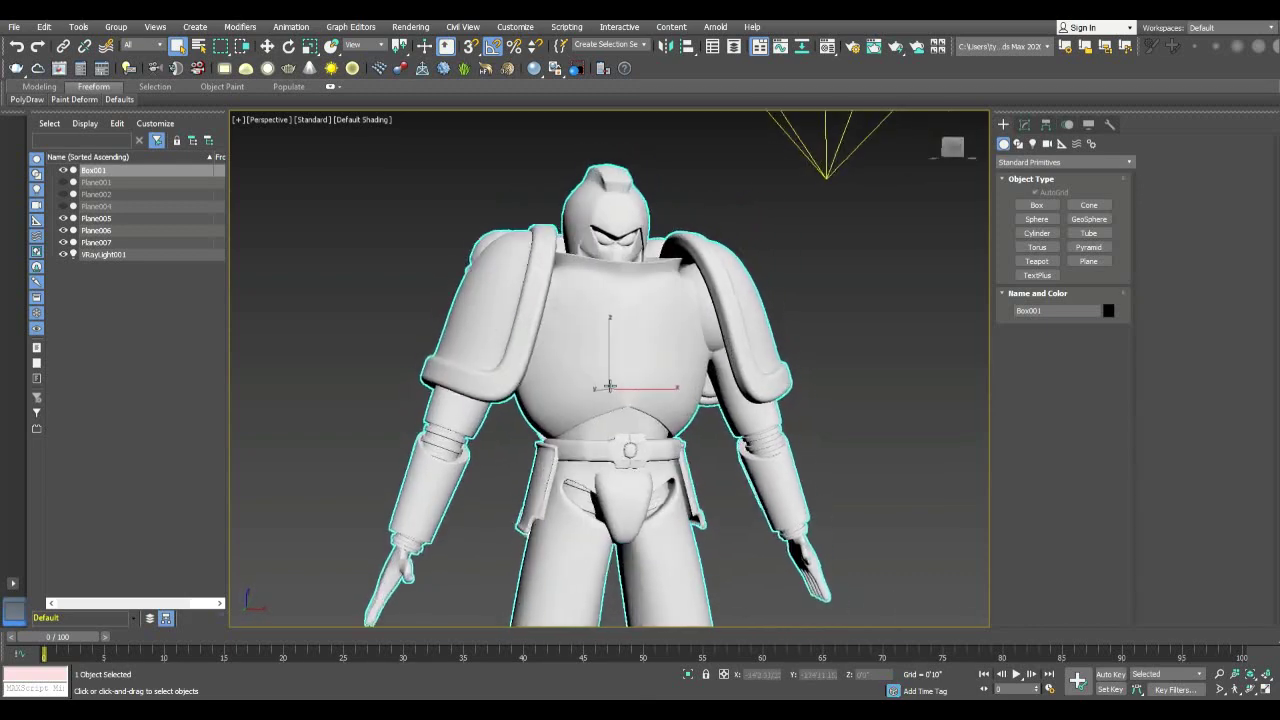
pyautogui.scroll(-3, 610, 356)
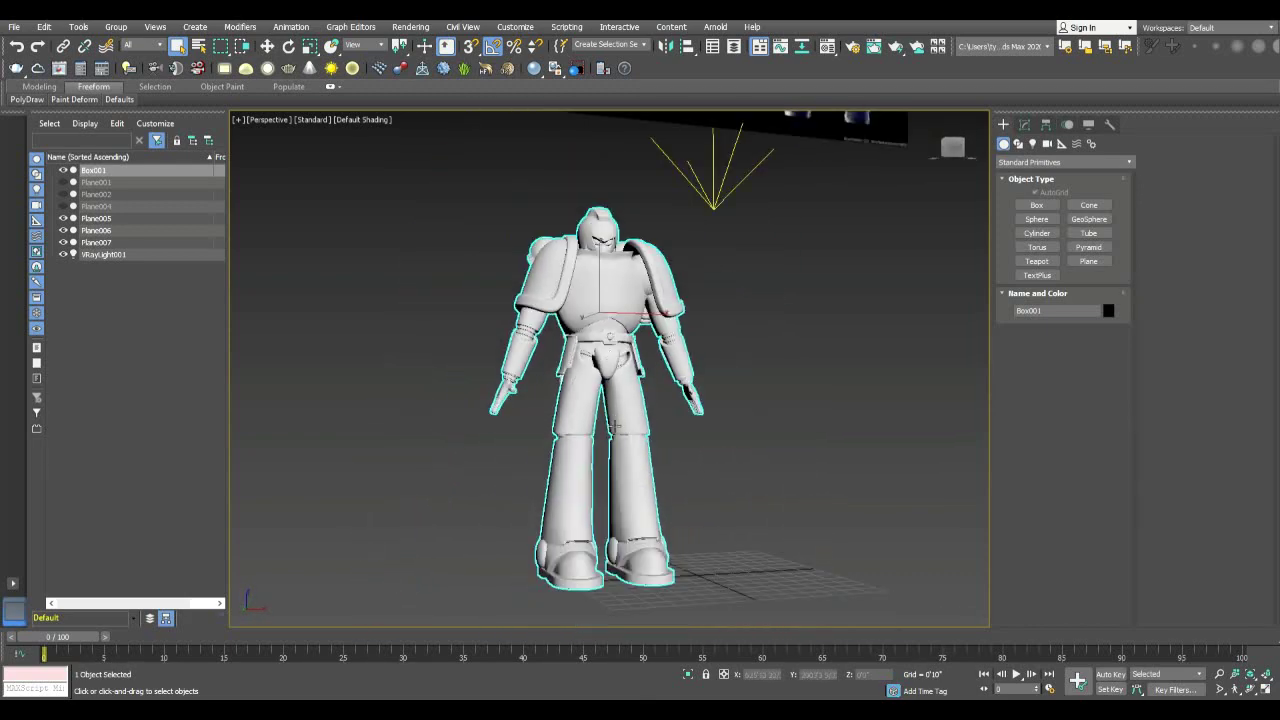
pyautogui.scroll(6, 610, 360)
pyautogui.keyDown('alt'); pyautogui.moveTo(612, 368); pyautogui.dragTo(541, 421, button='middle'); pyautogui.keyUp('alt')
pyautogui.scroll(-3, 681, 349)
pyautogui.scroll(2, 597, 265)
pyautogui.scroll(2, 597, 265)
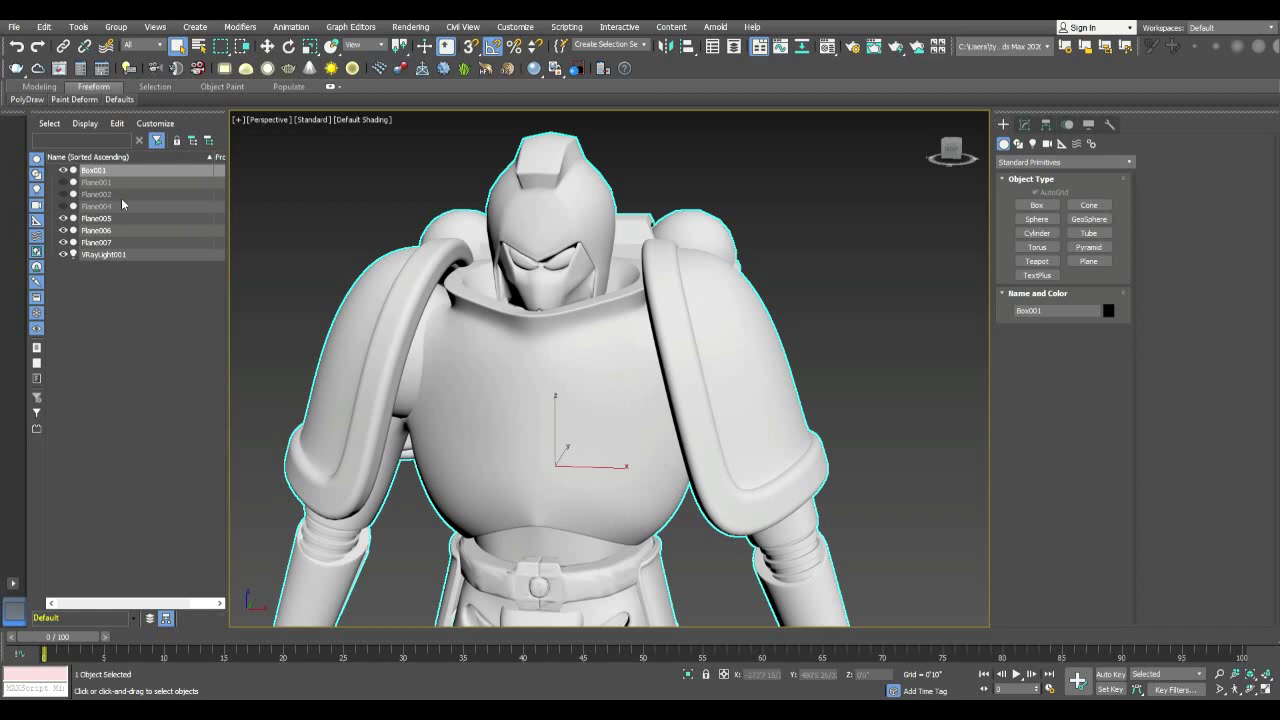
pyautogui.press('m')
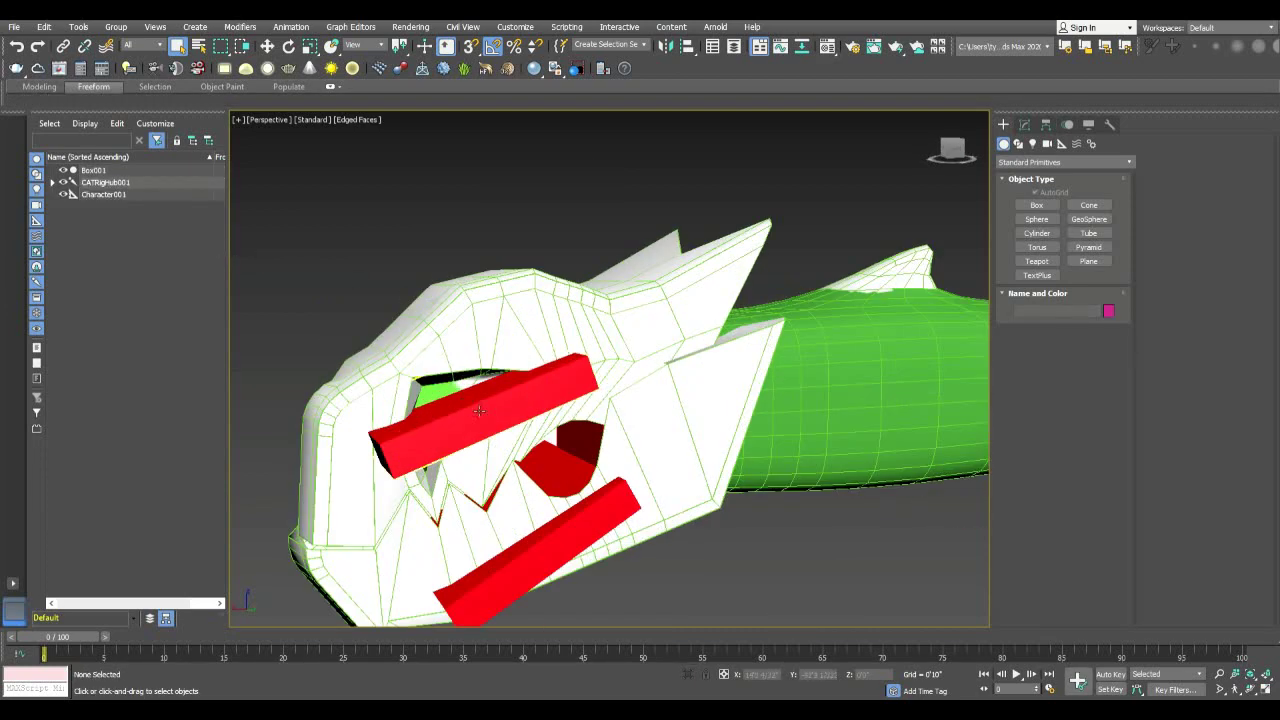
# Hide all bone objects by category in the green dragon scene
pyautogui.scroll(5, 488, 412)
pyautogui.click(1087, 123)
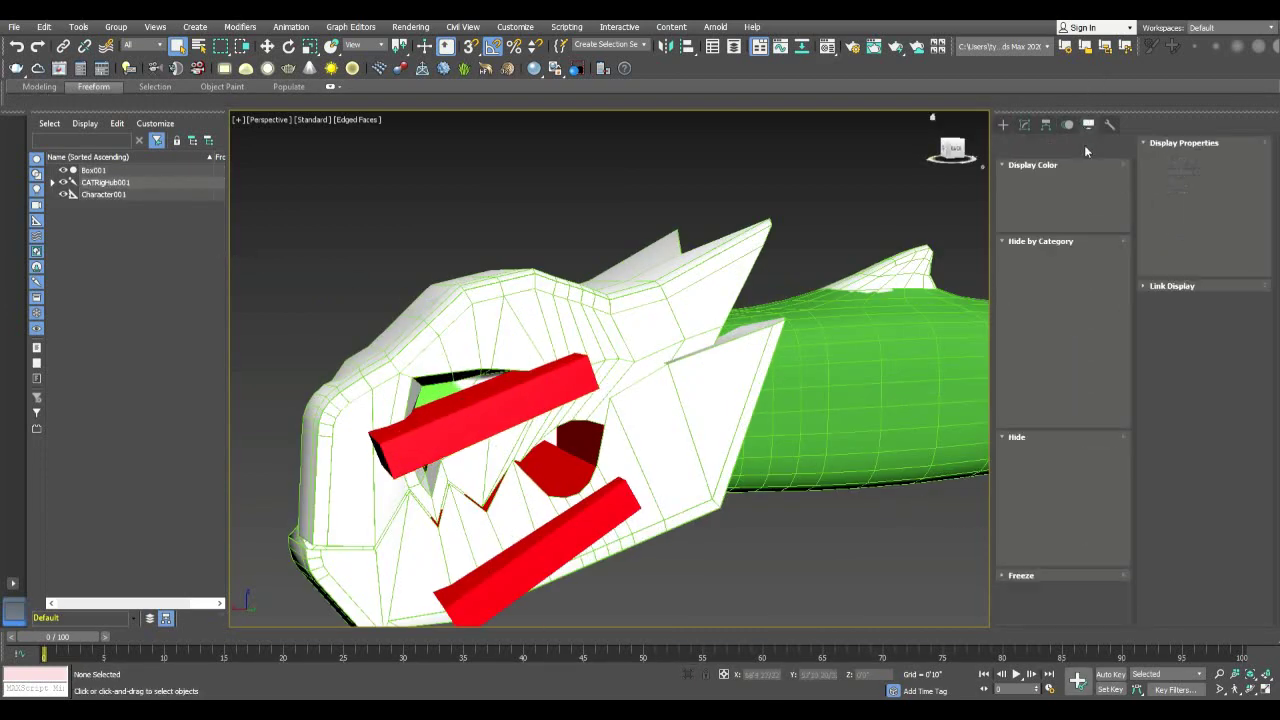
pyautogui.click(1050, 353)
# Display the dragon mesh shaded without edged faces and examine its head and segmented body from several angles
pyautogui.click(659, 347)
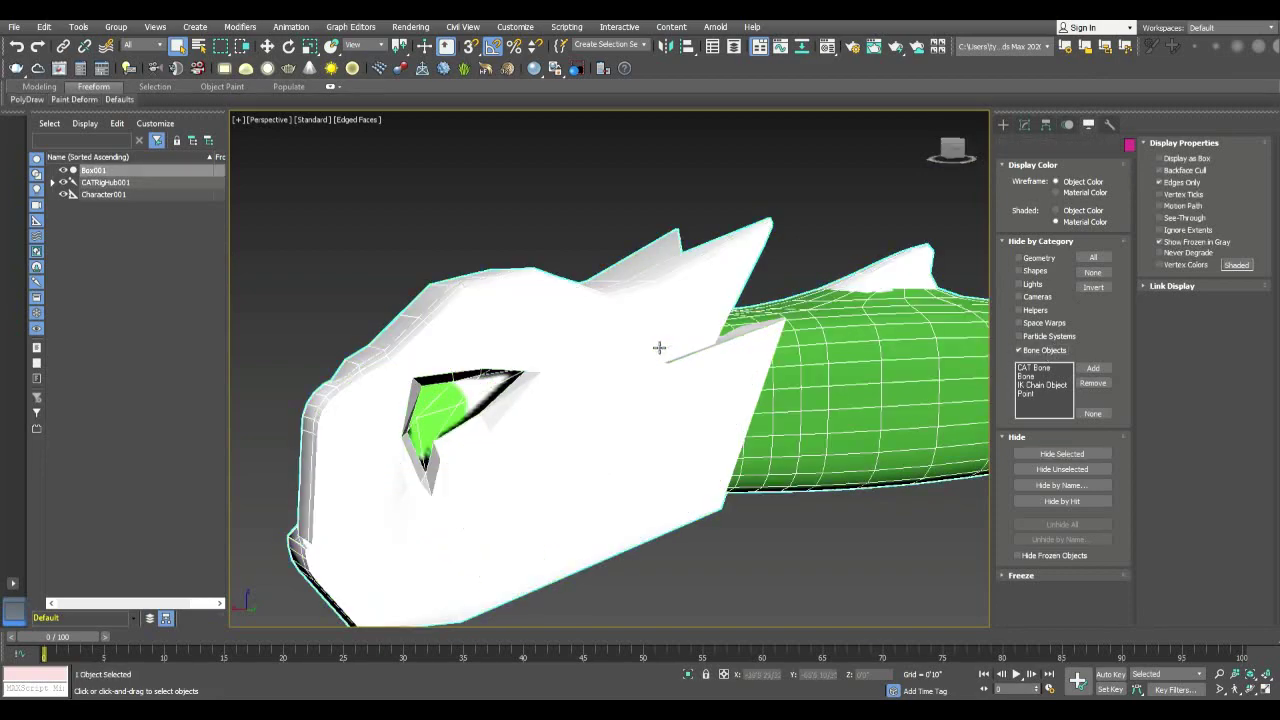
pyautogui.moveTo(679, 350); pyautogui.dragTo(629, 317, button='middle')
pyautogui.scroll(2, 599, 318)
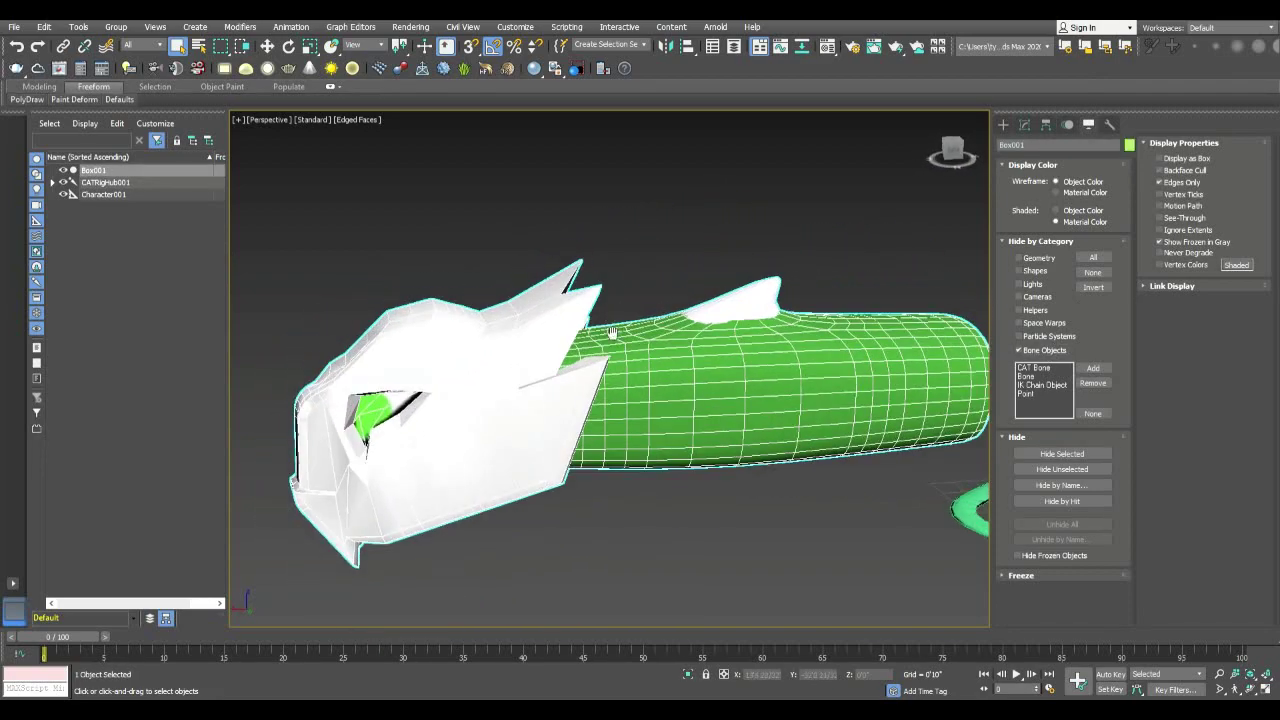
pyautogui.press('F3')
pyautogui.press('F3')
pyautogui.press('F4')
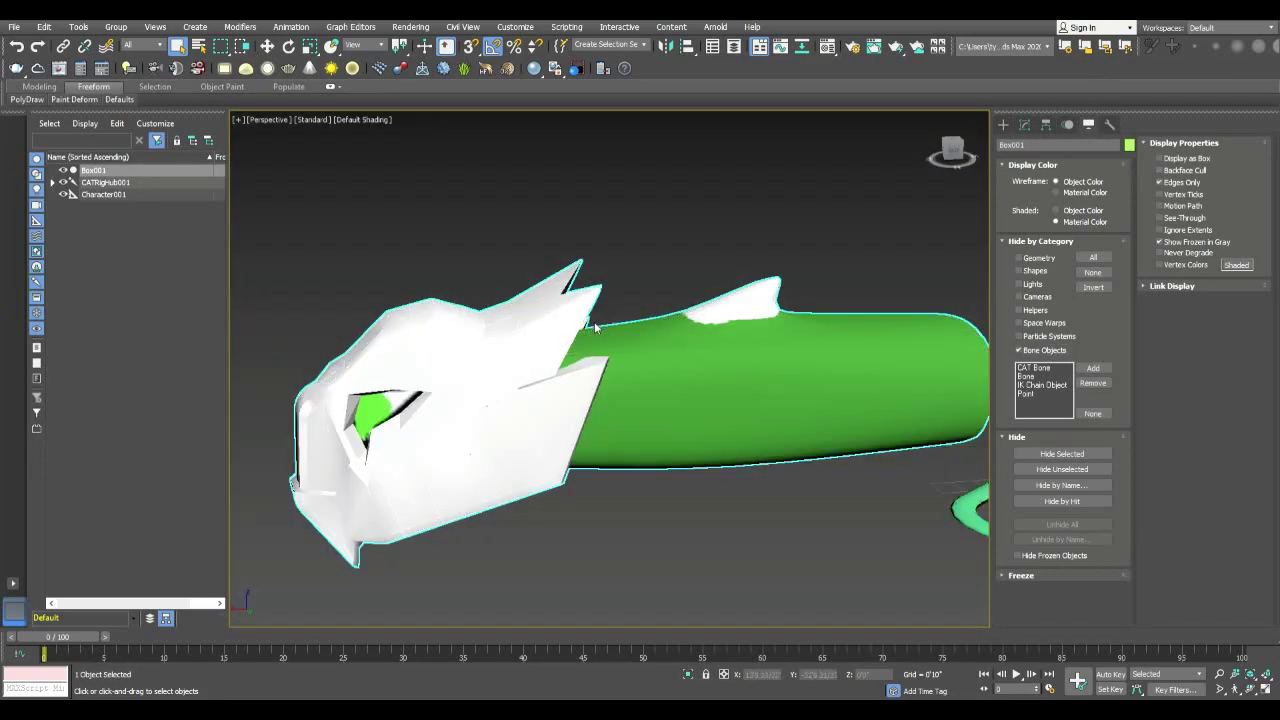
pyautogui.scroll(-4, 620, 340)
pyautogui.keyDown('alt'); pyautogui.moveTo(540, 297); pyautogui.dragTo(715, 388, button='middle'); pyautogui.keyUp('alt')
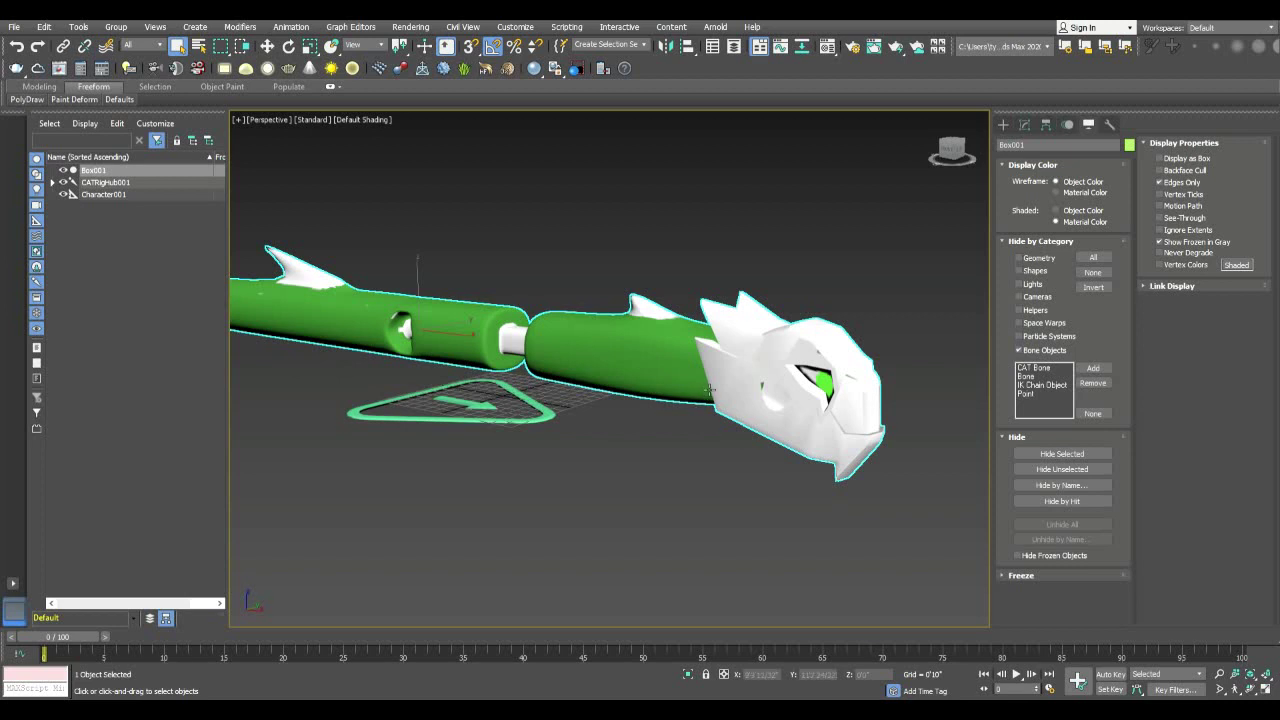
pyautogui.keyDown('alt'); pyautogui.moveTo(560, 390); pyautogui.dragTo(516, 358, button='middle'); pyautogui.keyUp('alt')
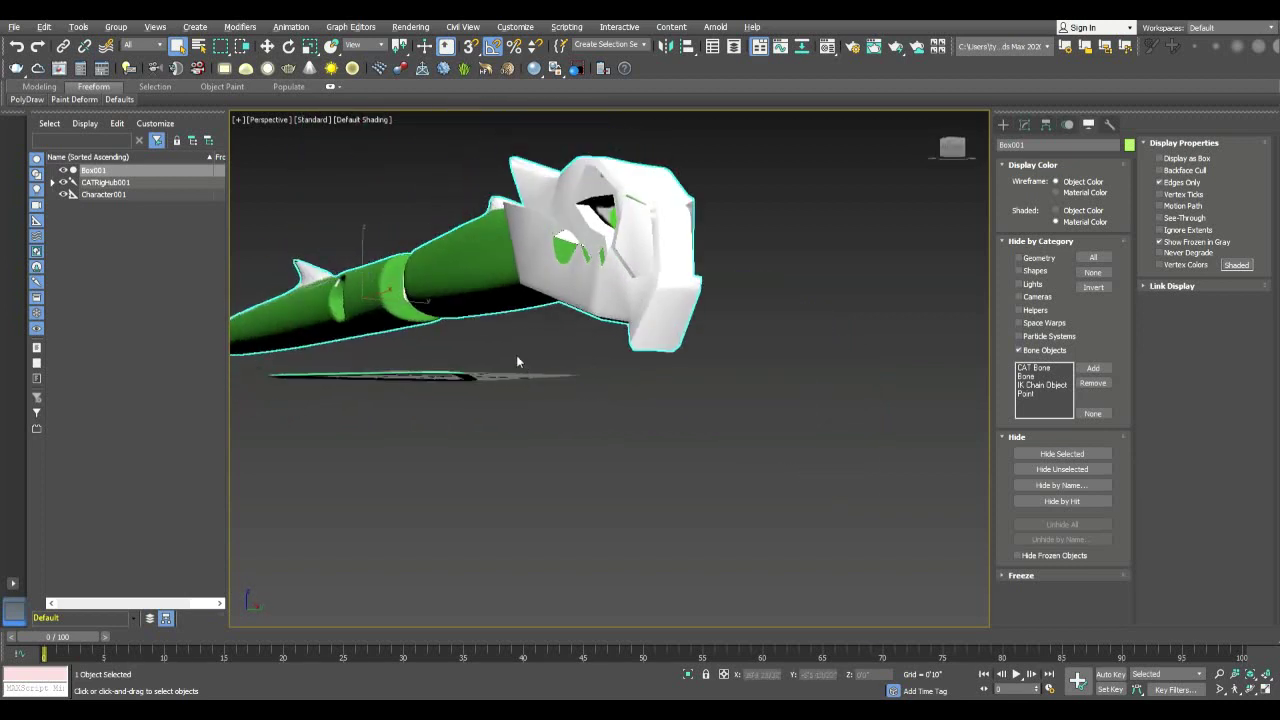
pyautogui.press('w')
pyautogui.keyDown('alt'); pyautogui.moveTo(481, 293); pyautogui.dragTo(514, 321, button='middle'); pyautogui.keyUp('alt')
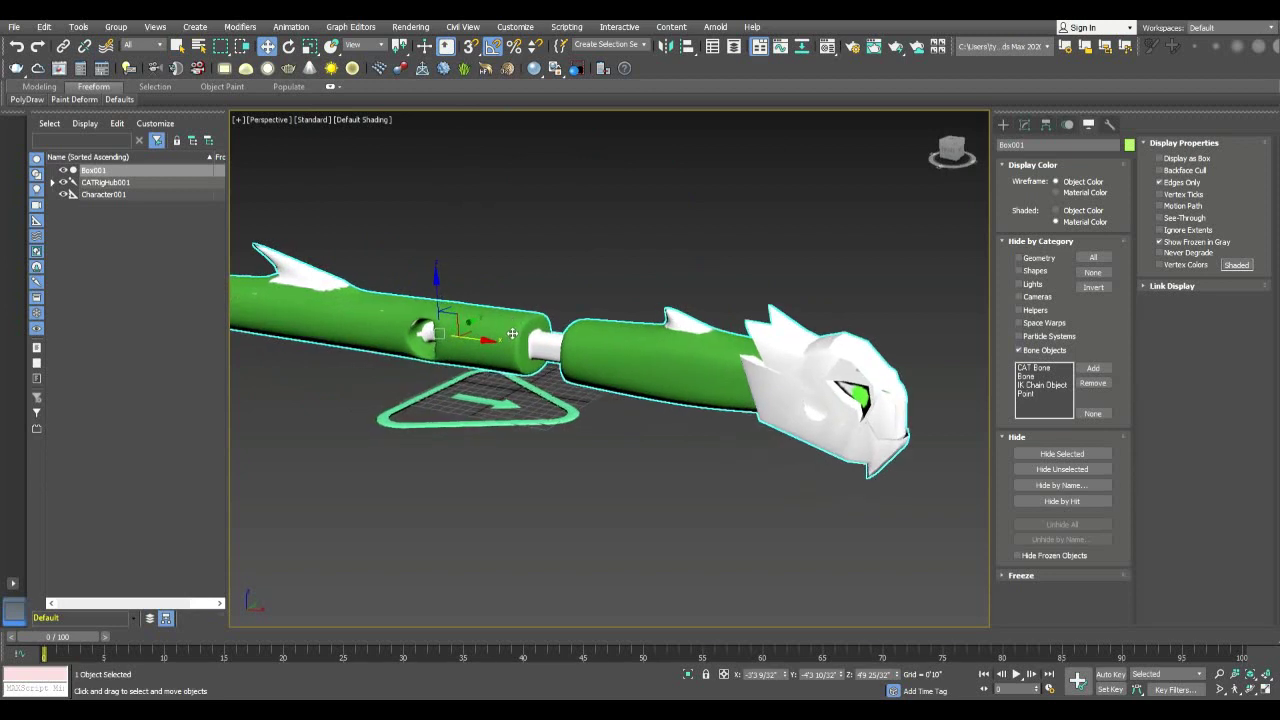
pyautogui.keyDown('alt'); pyautogui.moveTo(696, 374); pyautogui.dragTo(881, 414, button='middle'); pyautogui.keyUp('alt')
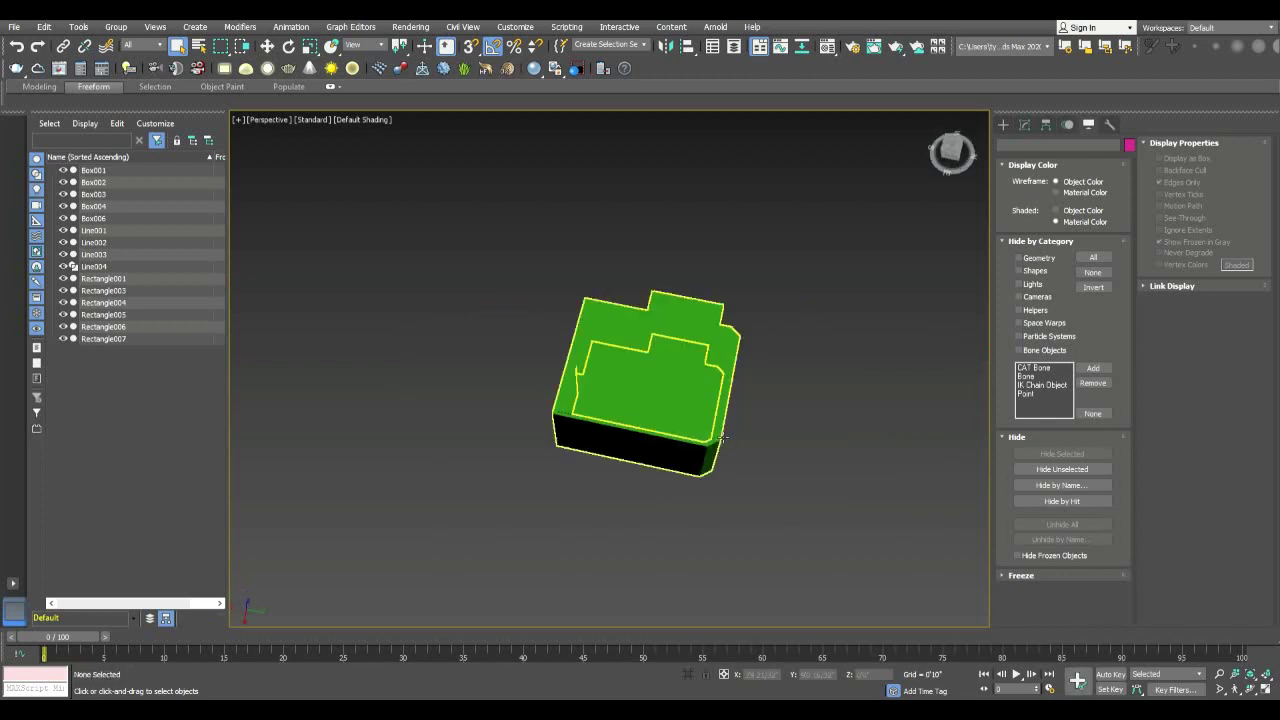
# Hide the ceiling slab of the green room model and inspect the furnished interior
pyautogui.click(698, 405)
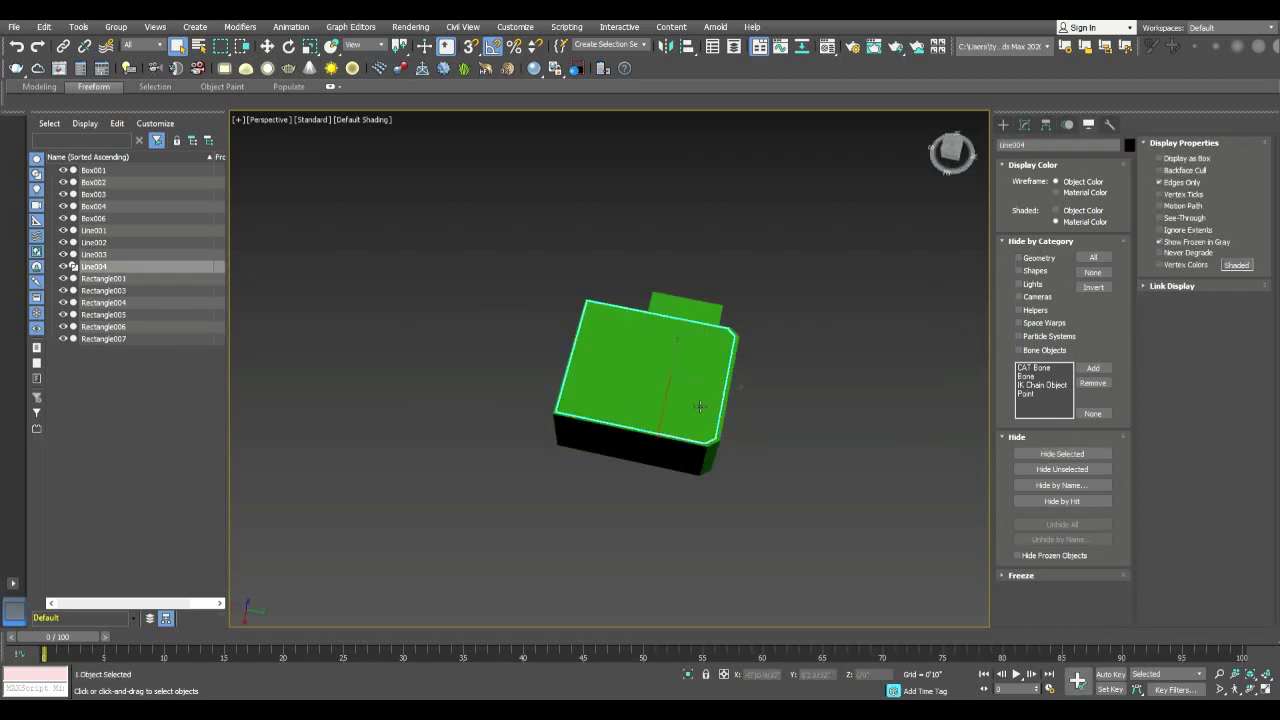
pyautogui.hotkey('alt', 'h')
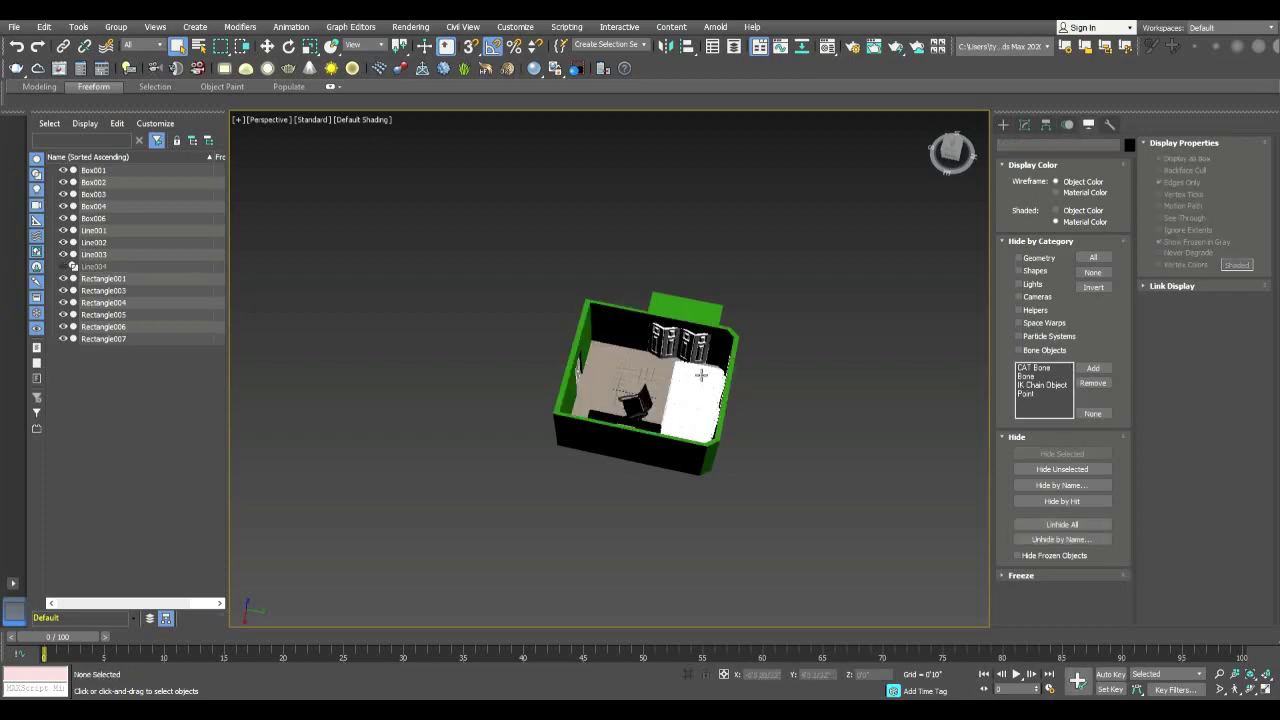
pyautogui.scroll(5, 700, 375)
pyautogui.click(665, 413)
pyautogui.scroll(-4, 646, 428)
pyautogui.keyDown('alt'); pyautogui.moveTo(640, 434); pyautogui.dragTo(892, 515, button='middle'); pyautogui.keyUp('alt')
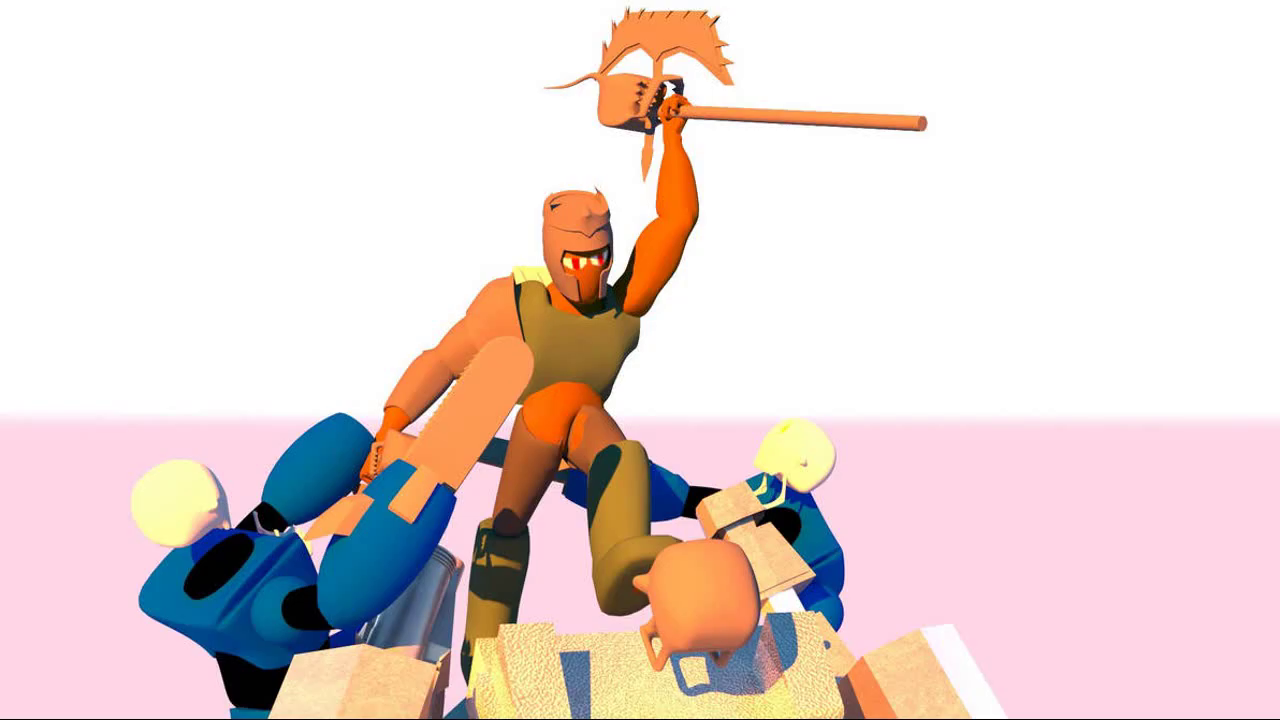